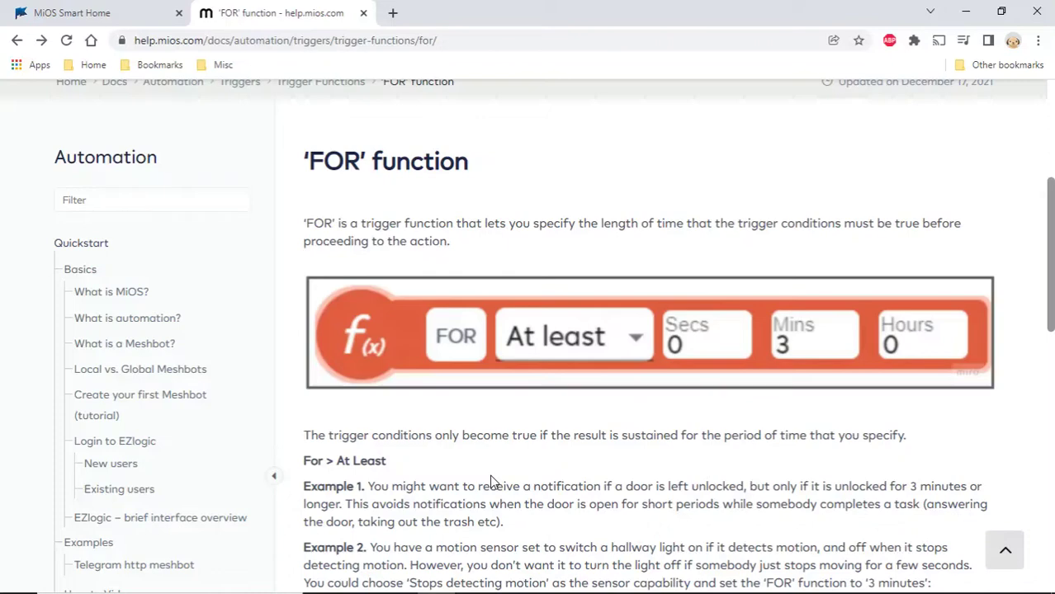
Step: Scroll the 'FOR' help article down to the At Least motion-sensor light examples
{"action": "scroll", "coordinate": [490, 481], "scroll_direction": "down", "scroll_amount": 2}
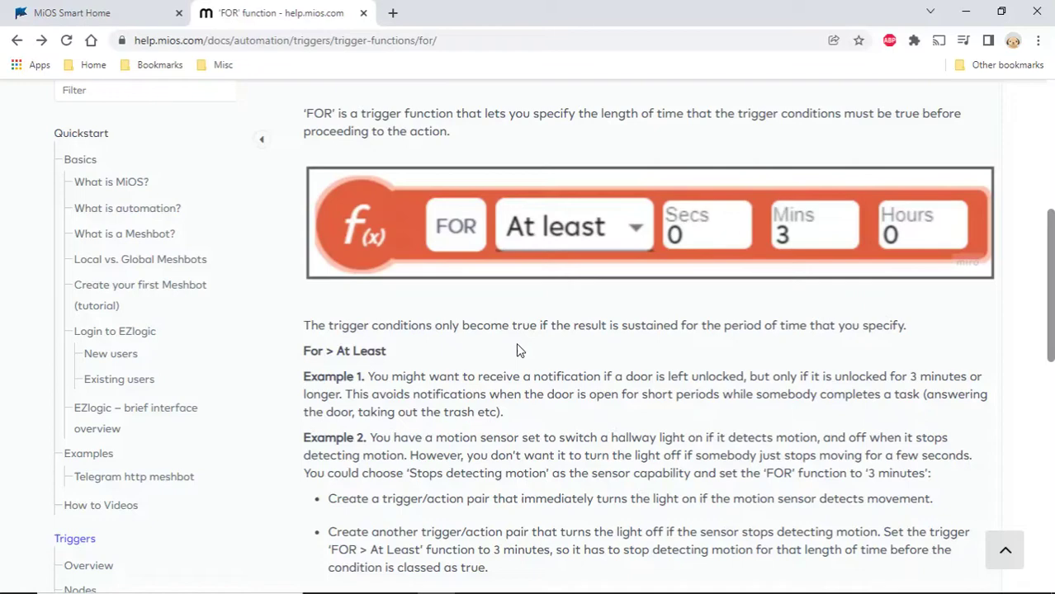
{"action": "scroll", "coordinate": [516, 342], "scroll_direction": "down", "scroll_amount": 3}
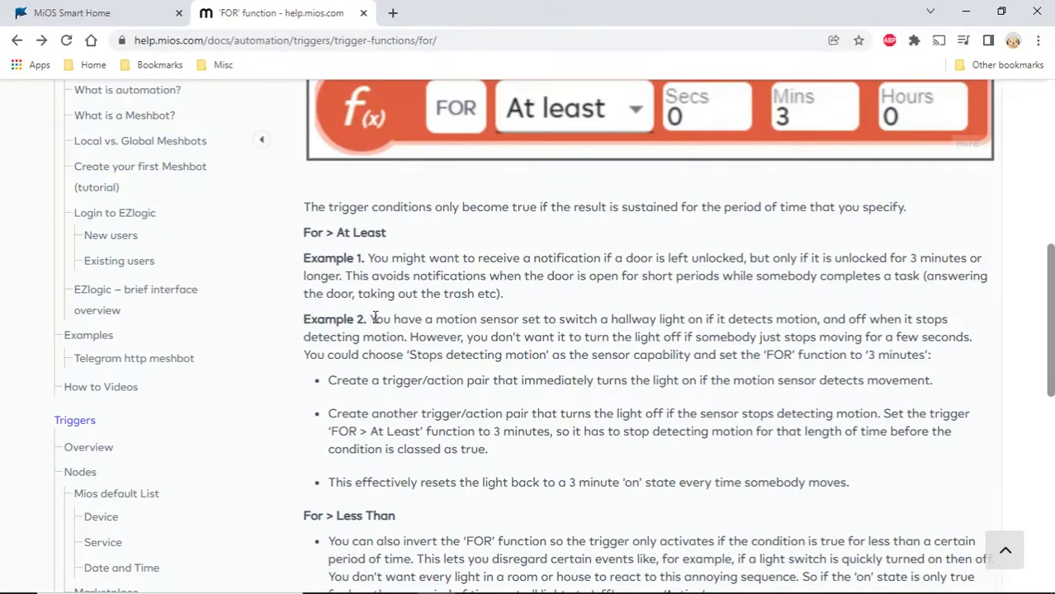
Step: Create a new local Automation MeshBot named 'Demo -- Motion Activated Light'
{"action": "left_click", "coordinate": [158, 9]}
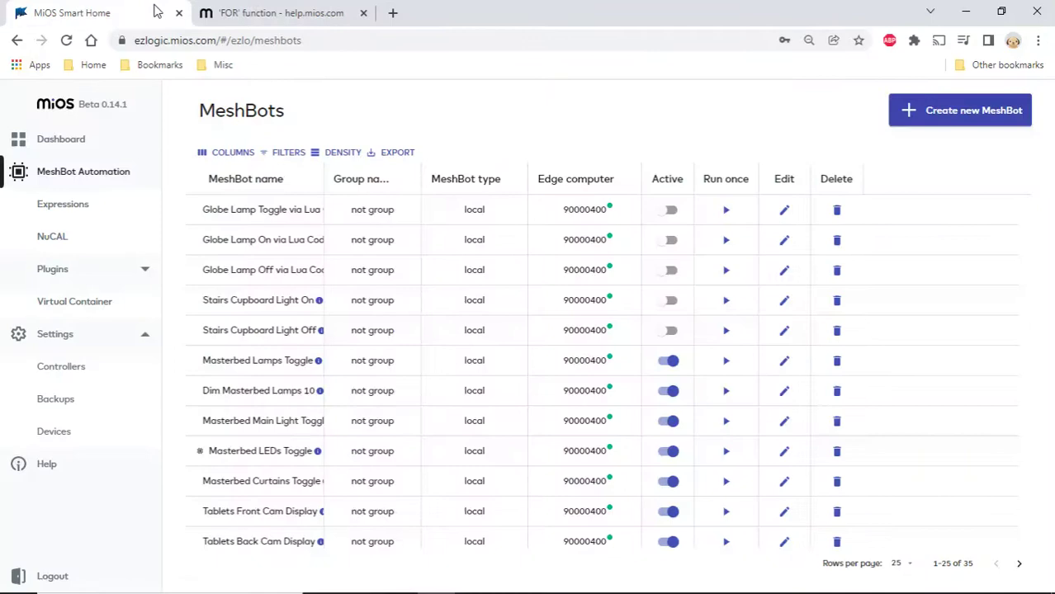
{"action": "left_click", "coordinate": [933, 116]}
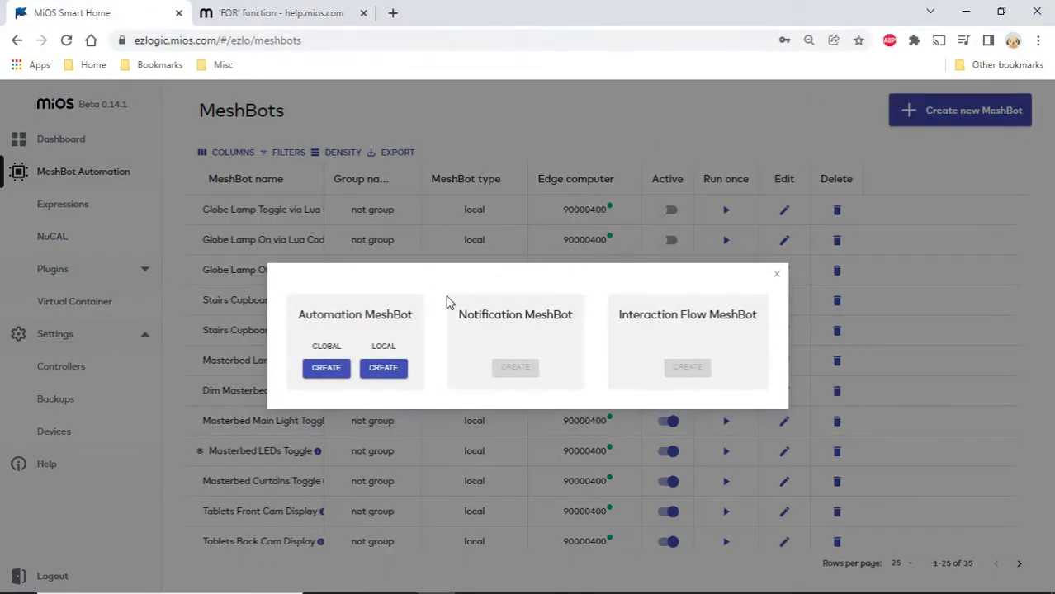
{"action": "left_click", "coordinate": [383, 369]}
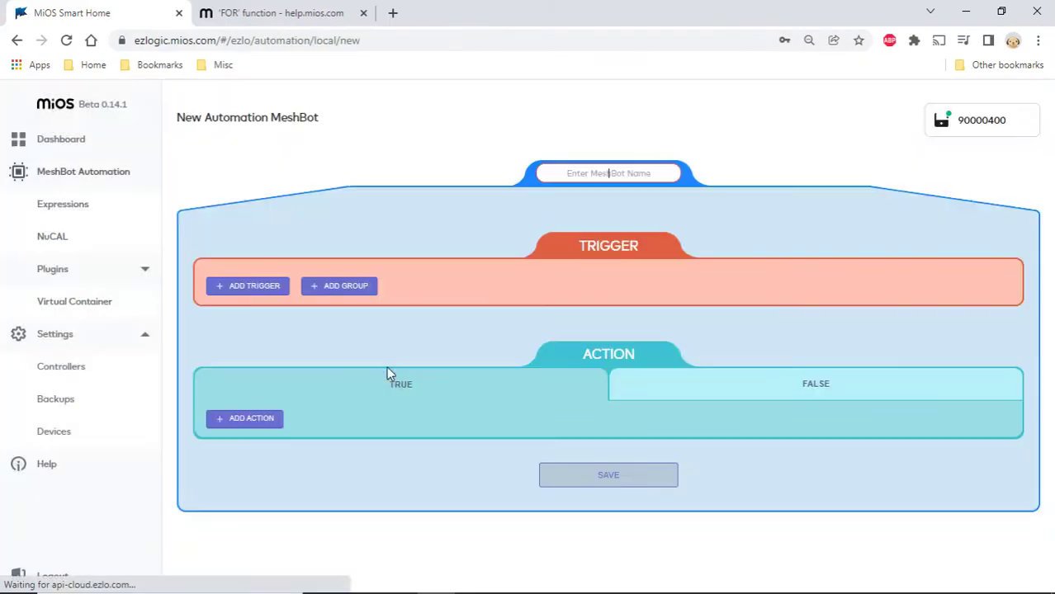
{"action": "left_click", "coordinate": [590, 173]}
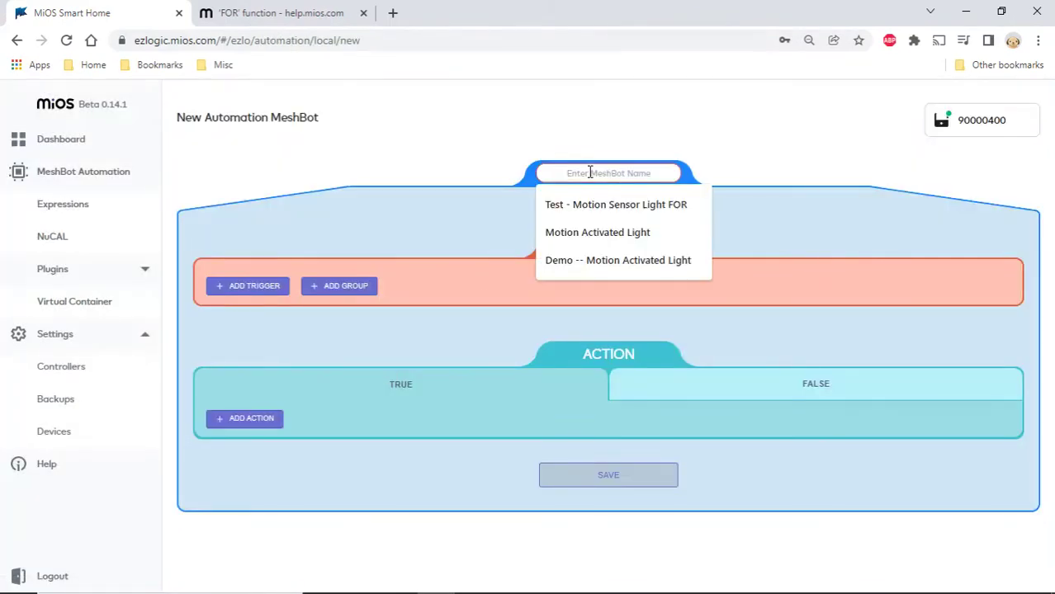
{"action": "left_click", "coordinate": [617, 260]}
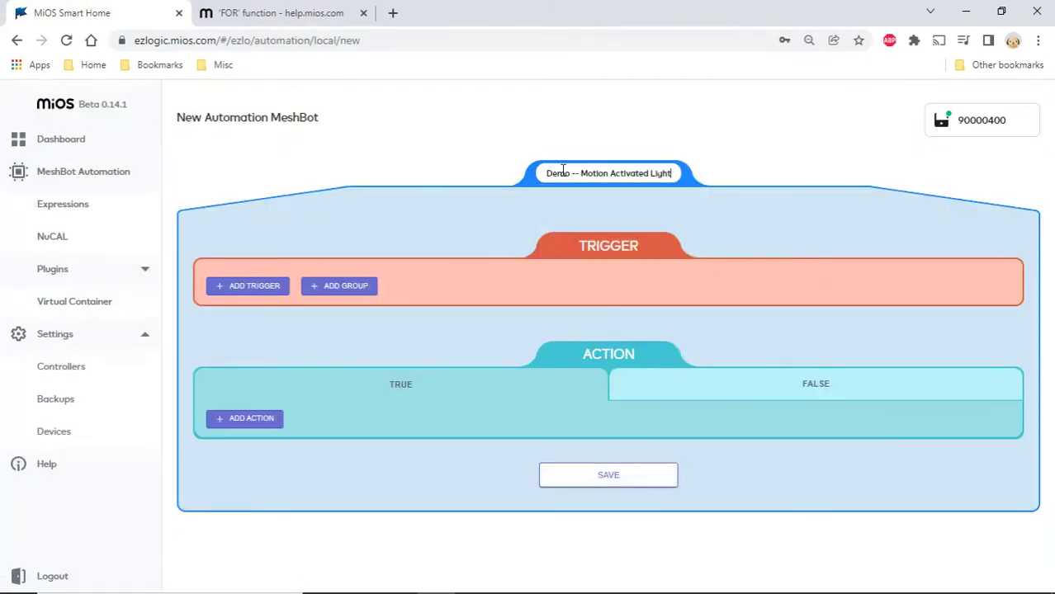
Step: Add a Device trigger on the Fibaro Motion Sensor for 'stops detecting motion whether armed or disarmed'
{"action": "left_click", "coordinate": [254, 287]}
{"action": "left_click", "coordinate": [322, 307]}
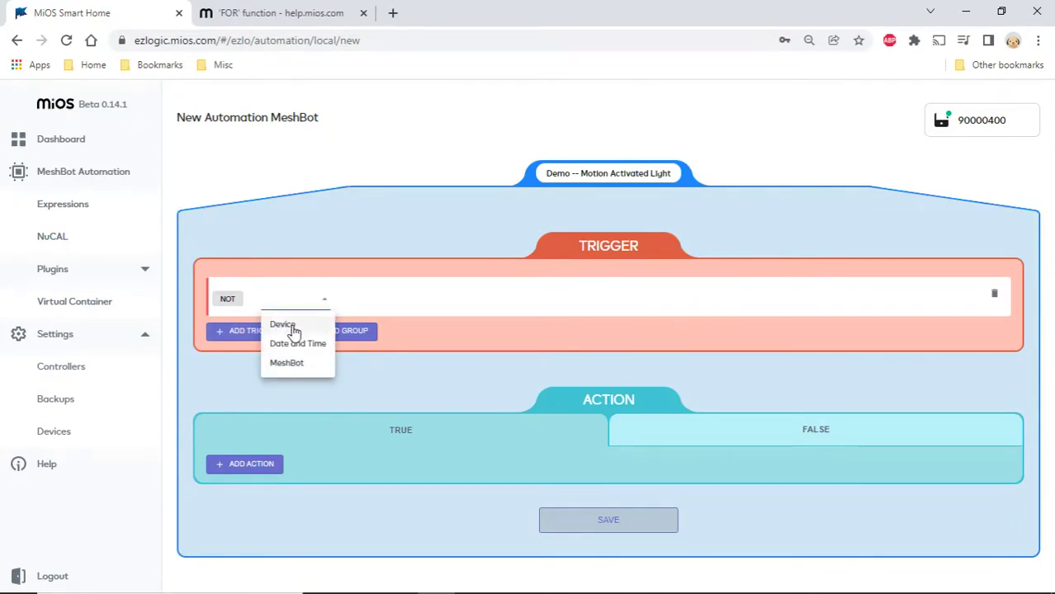
{"action": "left_click", "coordinate": [293, 327]}
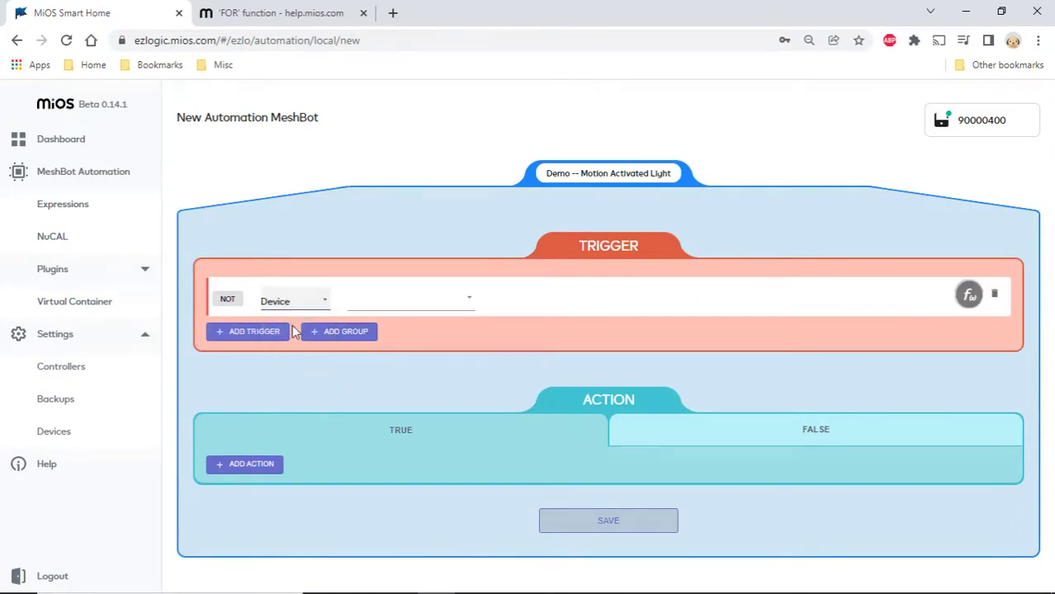
{"action": "left_click", "coordinate": [389, 296]}
{"action": "type", "text": "fibaro"}
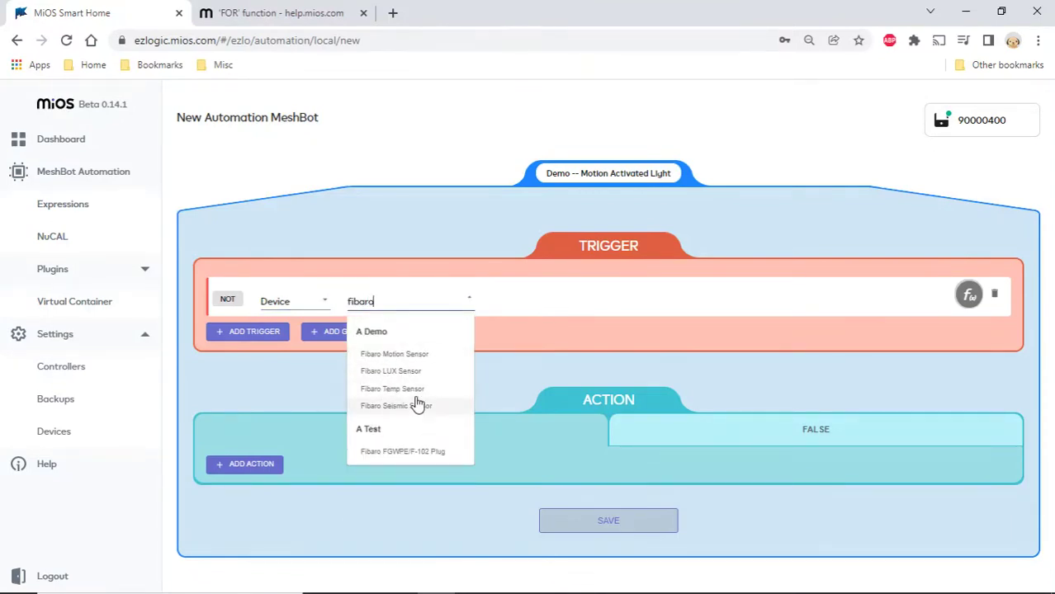
{"action": "left_click", "coordinate": [418, 354]}
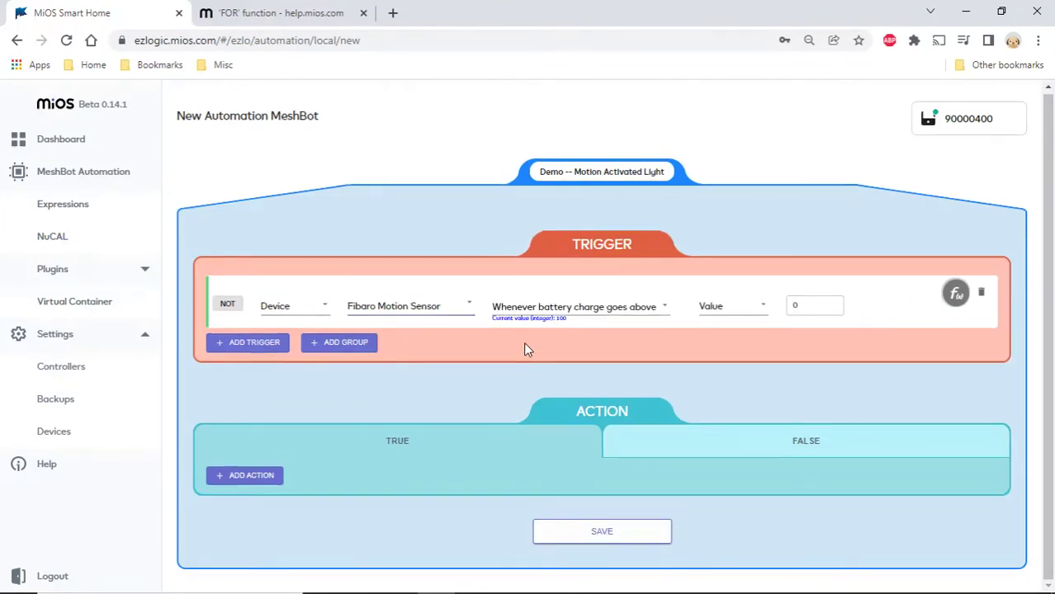
{"action": "left_click", "coordinate": [667, 309]}
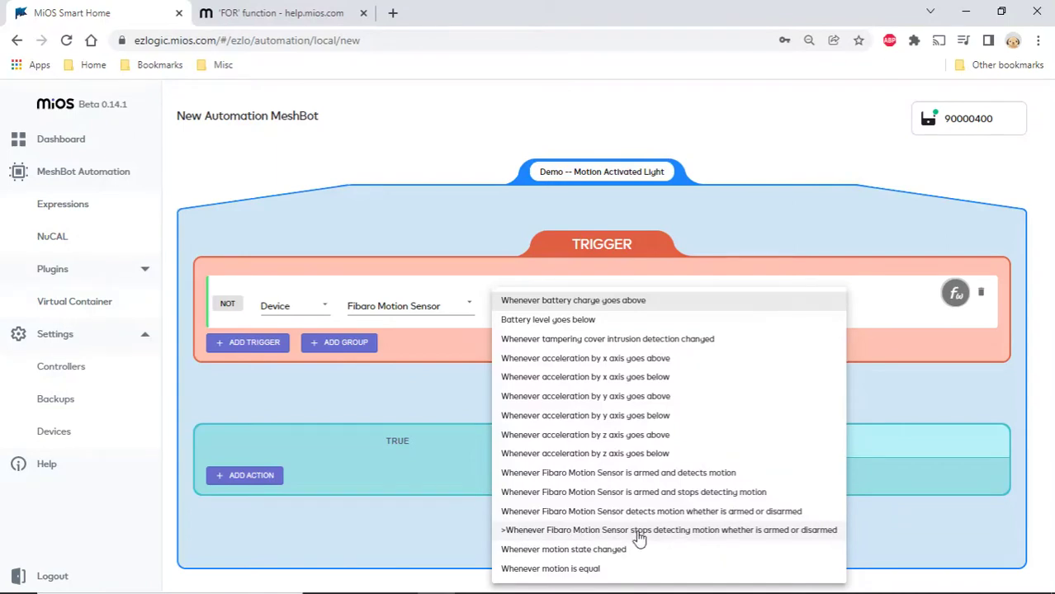
{"action": "left_click", "coordinate": [719, 534]}
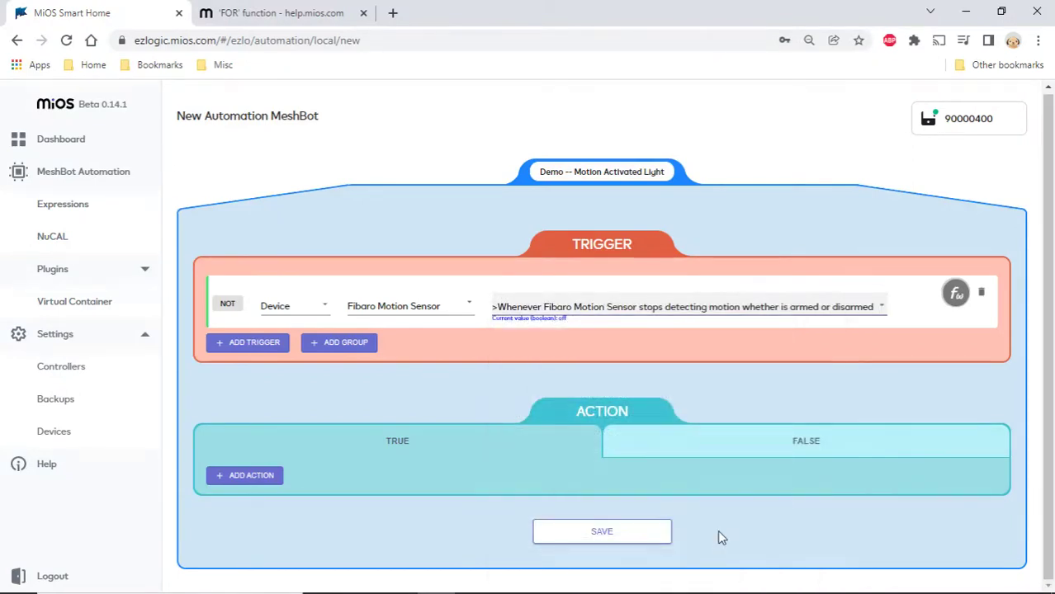
Step: Attach a FOR 'At least' function of 20 seconds to the motion-stopped trigger
{"action": "left_click", "coordinate": [956, 296]}
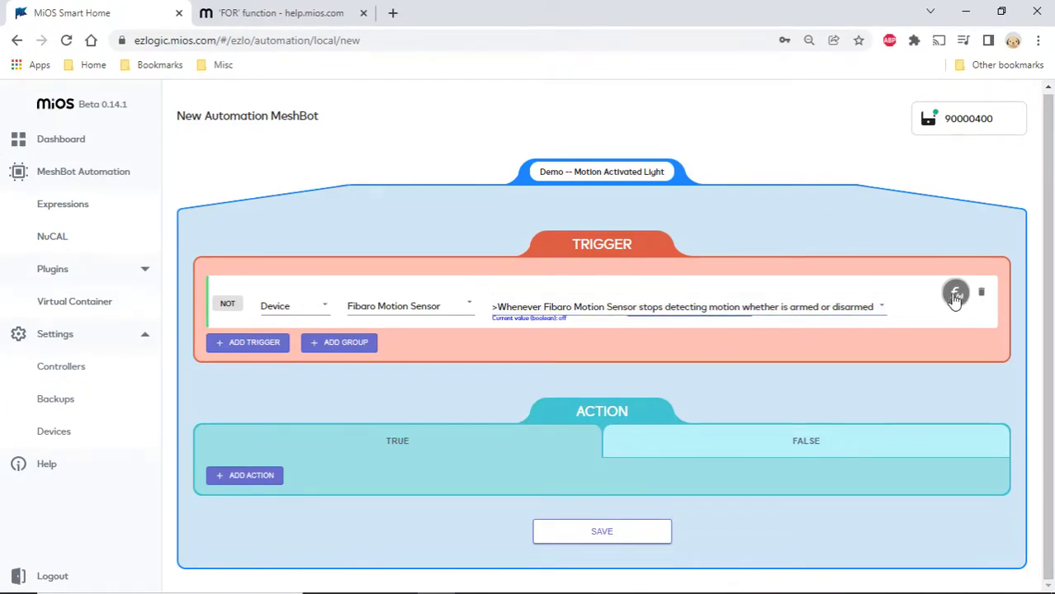
{"action": "left_click", "coordinate": [842, 294]}
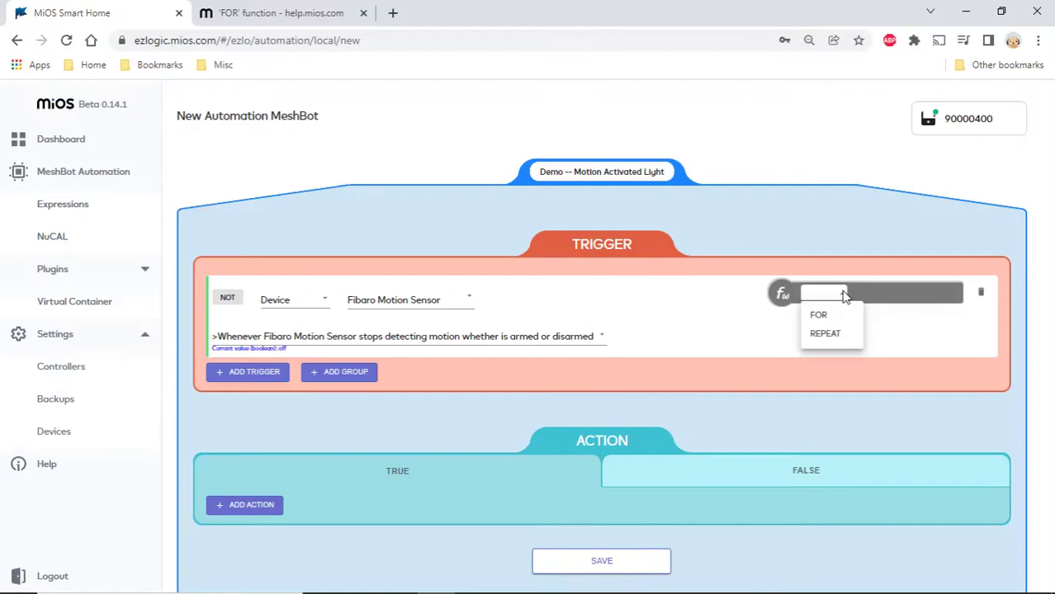
{"action": "left_click", "coordinate": [819, 317]}
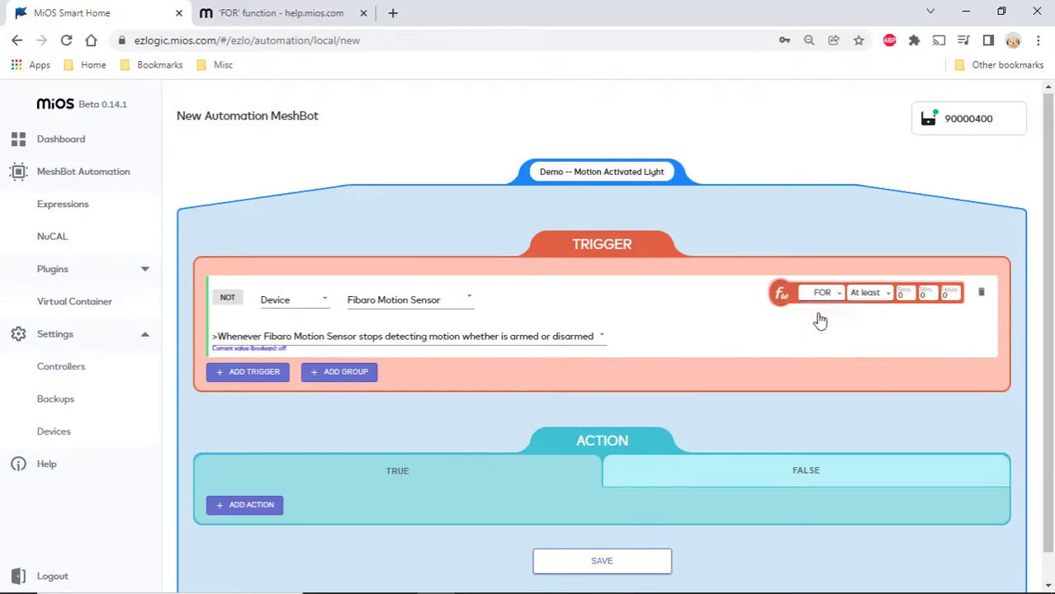
{"action": "left_click", "coordinate": [890, 298]}
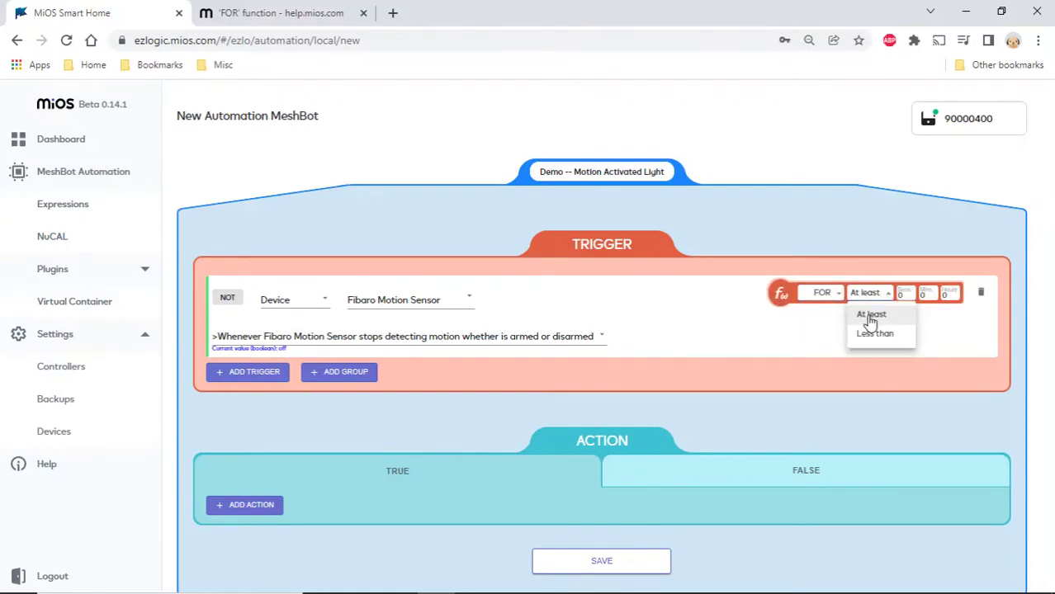
{"action": "left_click", "coordinate": [872, 315]}
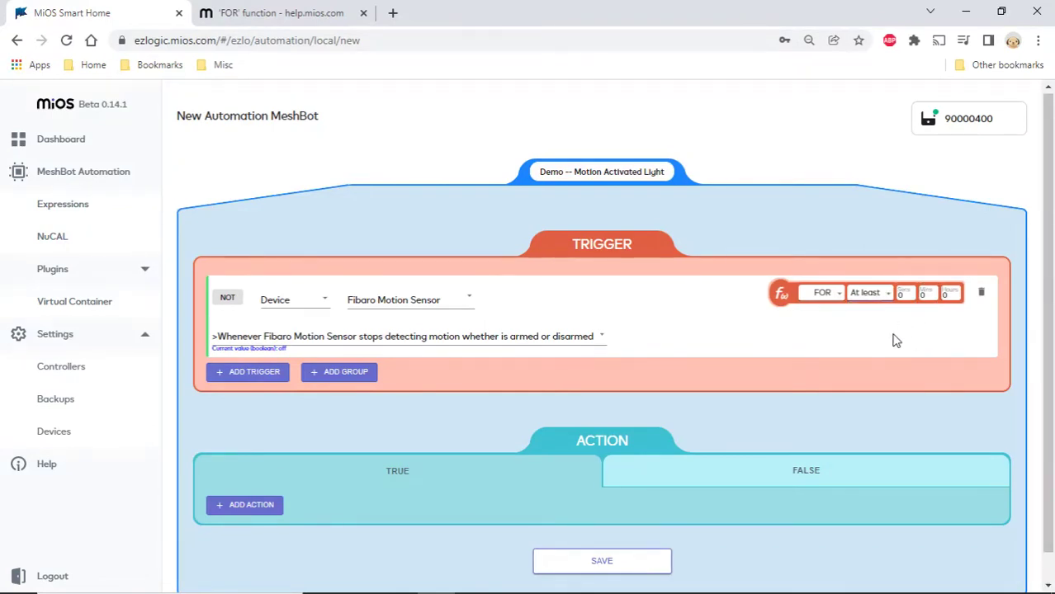
{"action": "left_click", "coordinate": [926, 295]}
{"action": "double_click", "coordinate": [905, 295]}
{"action": "type", "text": "20"}
{"action": "left_click", "coordinate": [840, 367]}
{"action": "scroll", "coordinate": [842, 376], "scroll_direction": "down", "scroll_amount": 1}
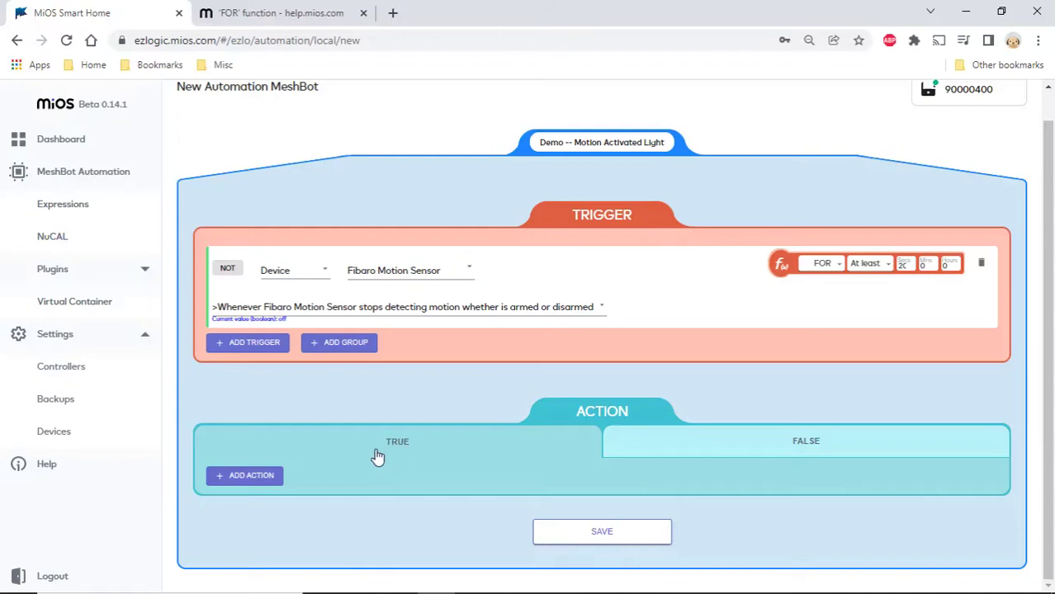
Step: Add a TRUE-branch Device action that sets the Big Globe Lamp switch to Off
{"action": "left_click", "coordinate": [252, 479]}
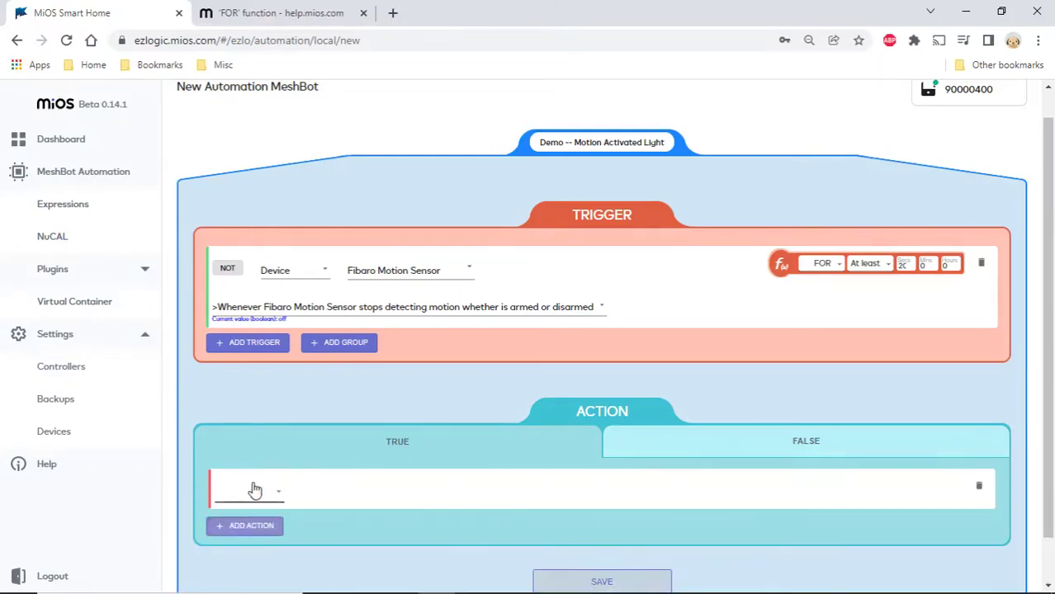
{"action": "scroll", "coordinate": [330, 436], "scroll_direction": "down", "scroll_amount": 1}
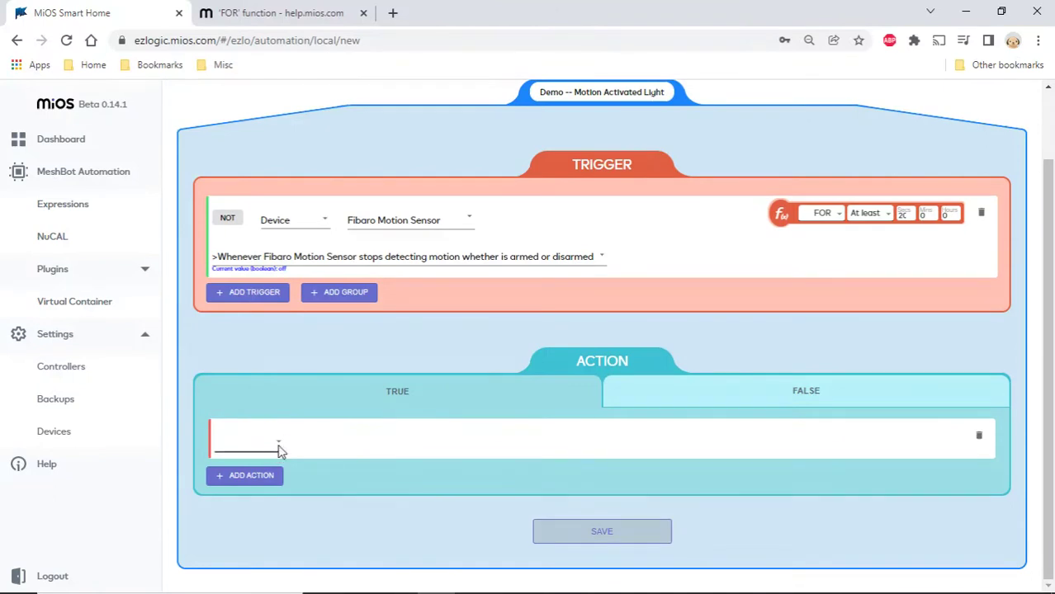
{"action": "left_click", "coordinate": [280, 448]}
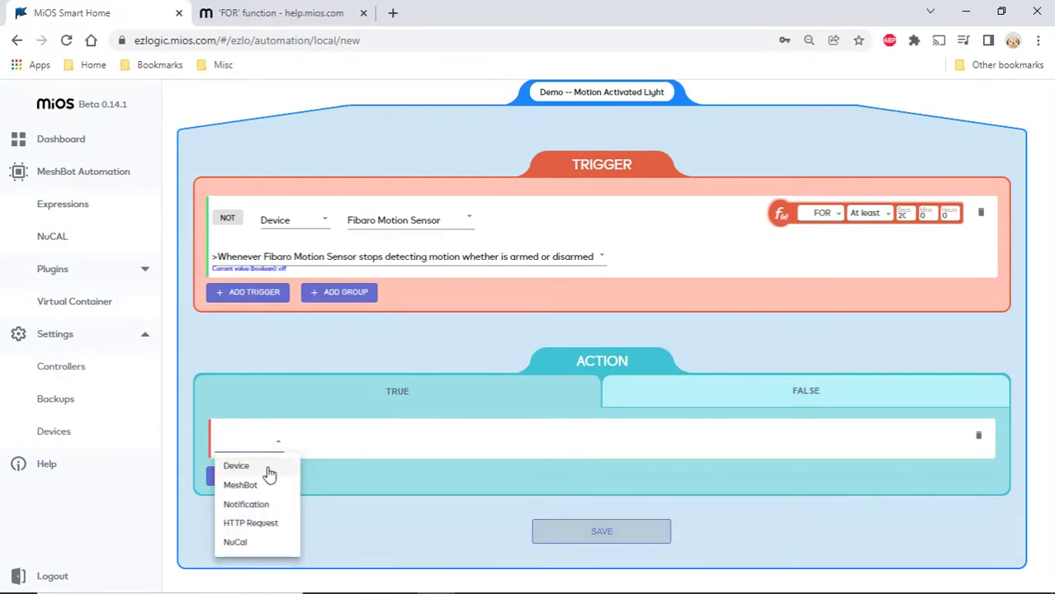
{"action": "left_click", "coordinate": [269, 473]}
{"action": "left_click", "coordinate": [331, 443]}
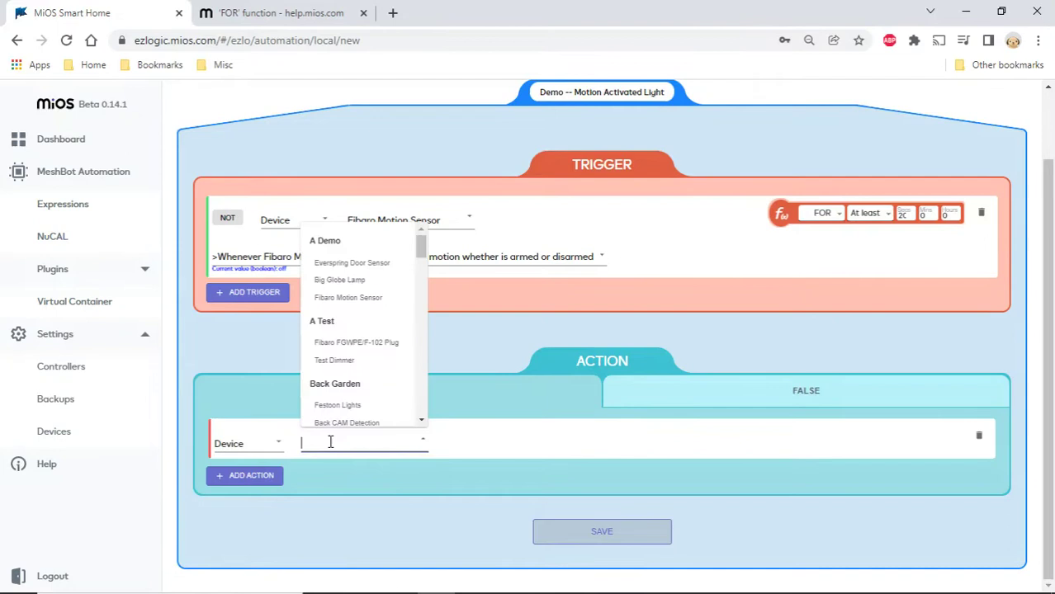
{"action": "type", "text": "big"}
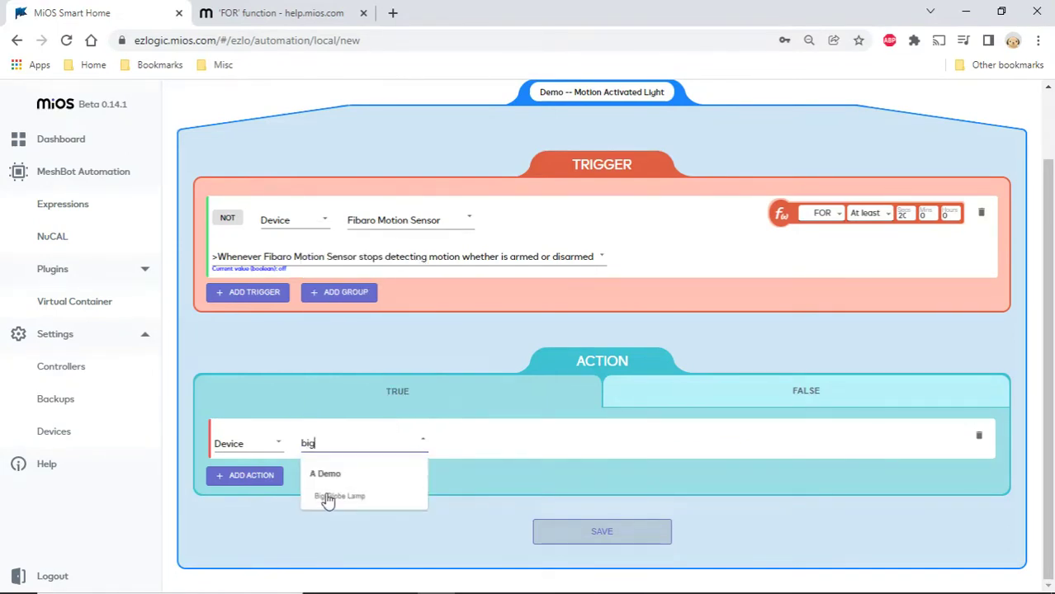
{"action": "left_click", "coordinate": [329, 497]}
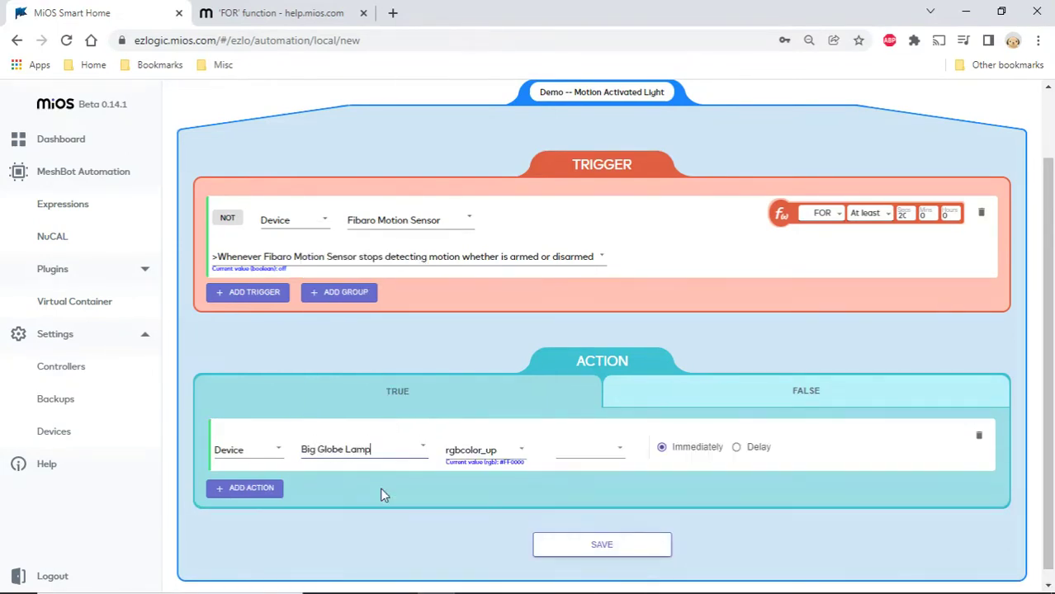
{"action": "left_click", "coordinate": [520, 451]}
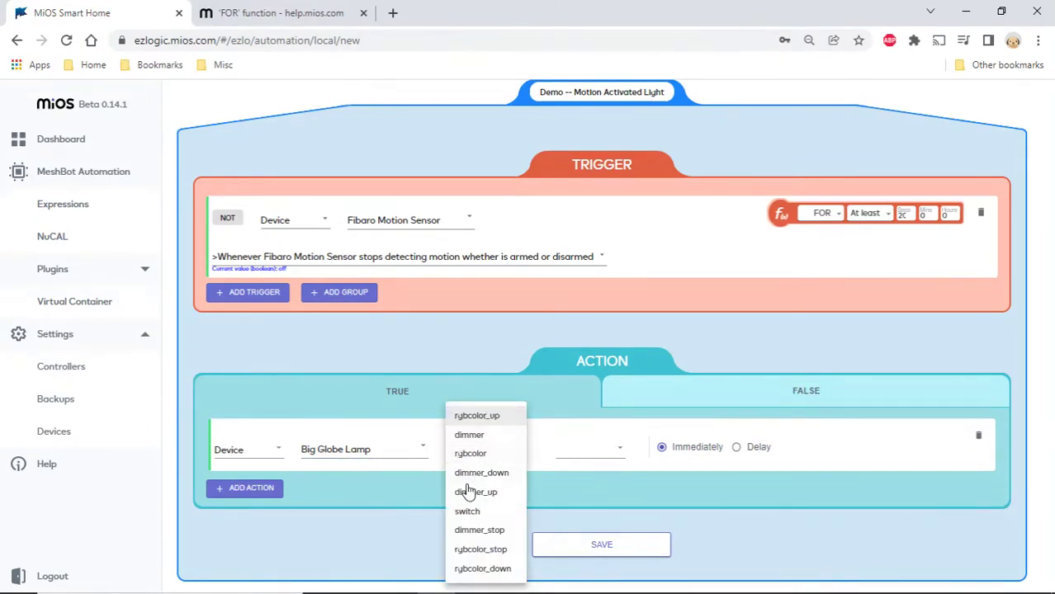
{"action": "left_click", "coordinate": [502, 512]}
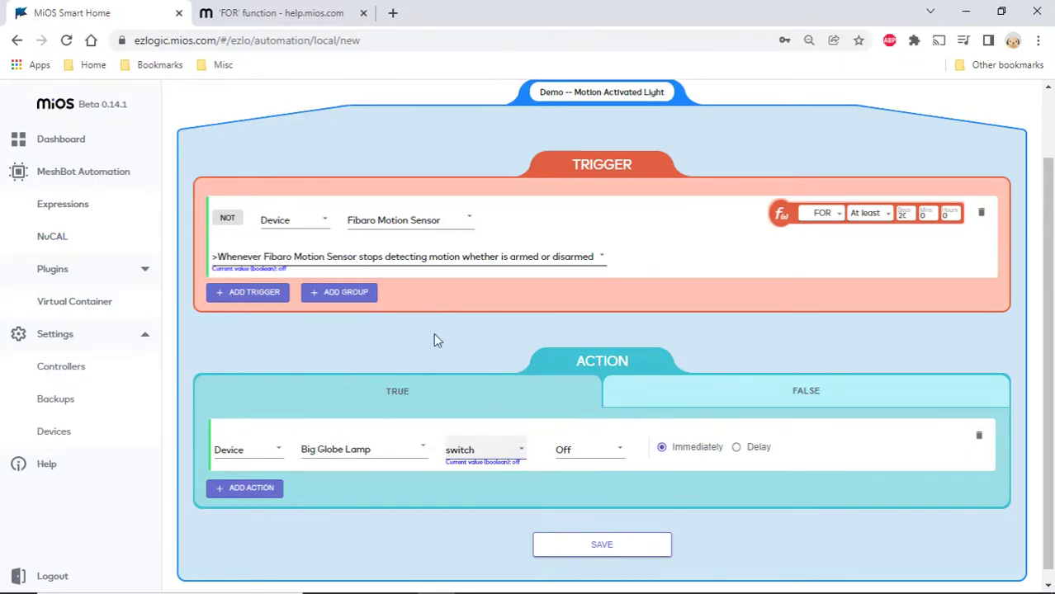
Step: Add a FALSE-branch Device action that sets the Big Globe Lamp switch to On
{"action": "left_click", "coordinate": [777, 389]}
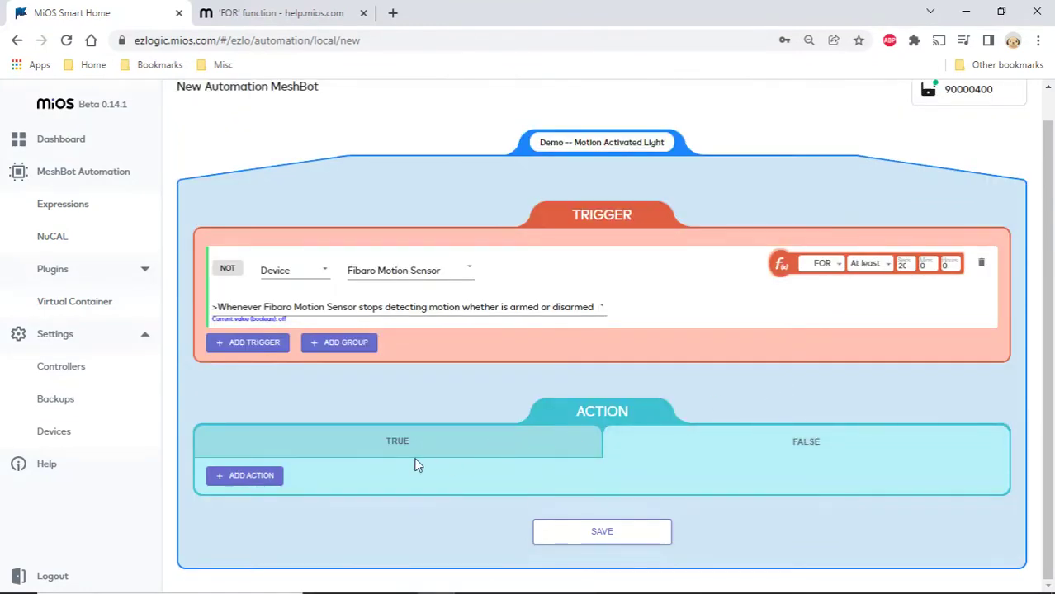
{"action": "left_click", "coordinate": [258, 476]}
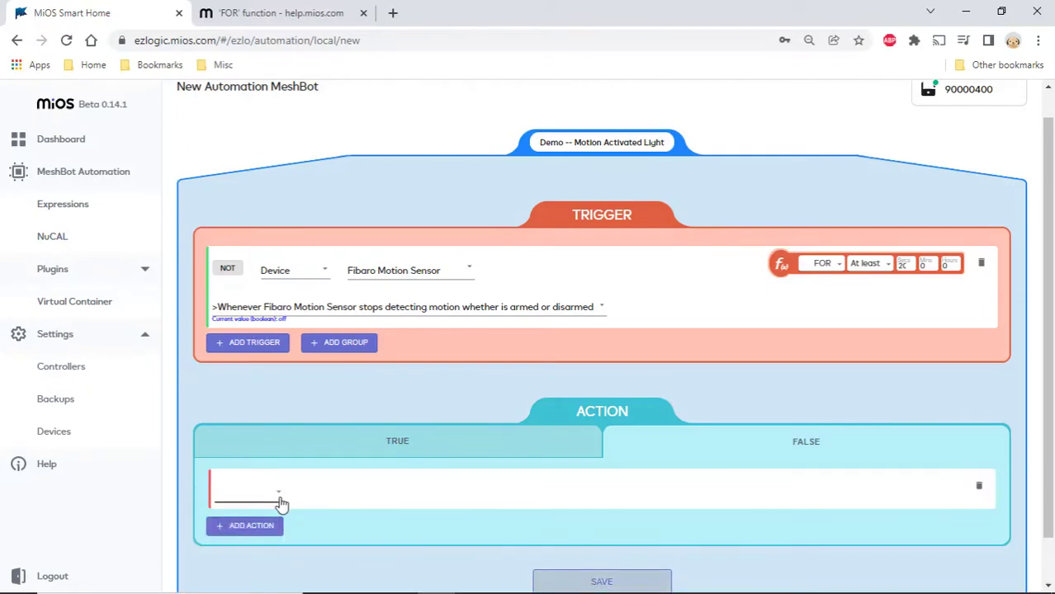
{"action": "left_click", "coordinate": [278, 497]}
{"action": "left_click", "coordinate": [250, 496]}
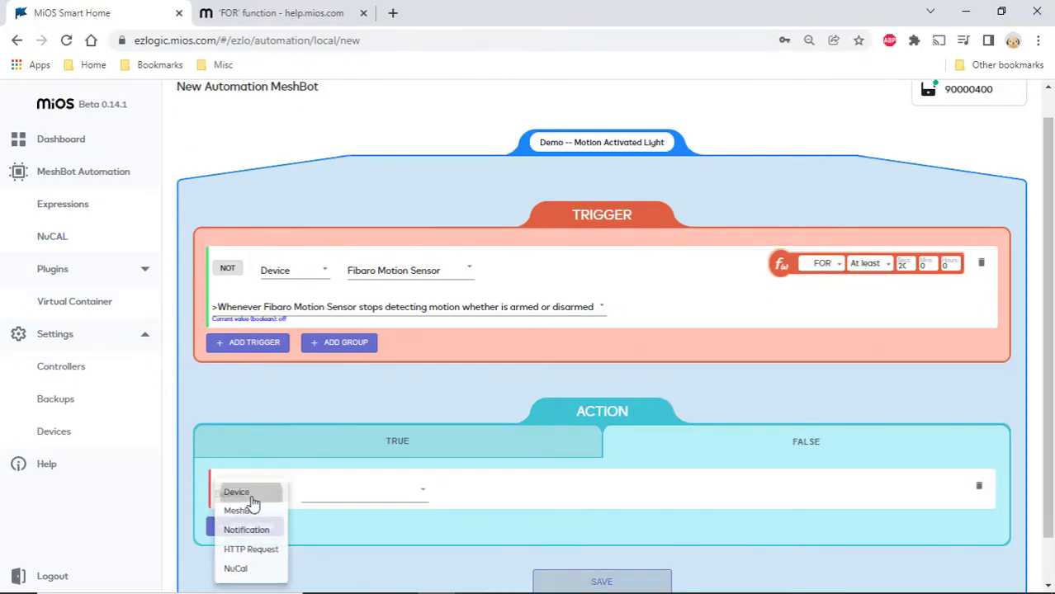
{"action": "left_click", "coordinate": [338, 493]}
{"action": "type", "text": "big"}
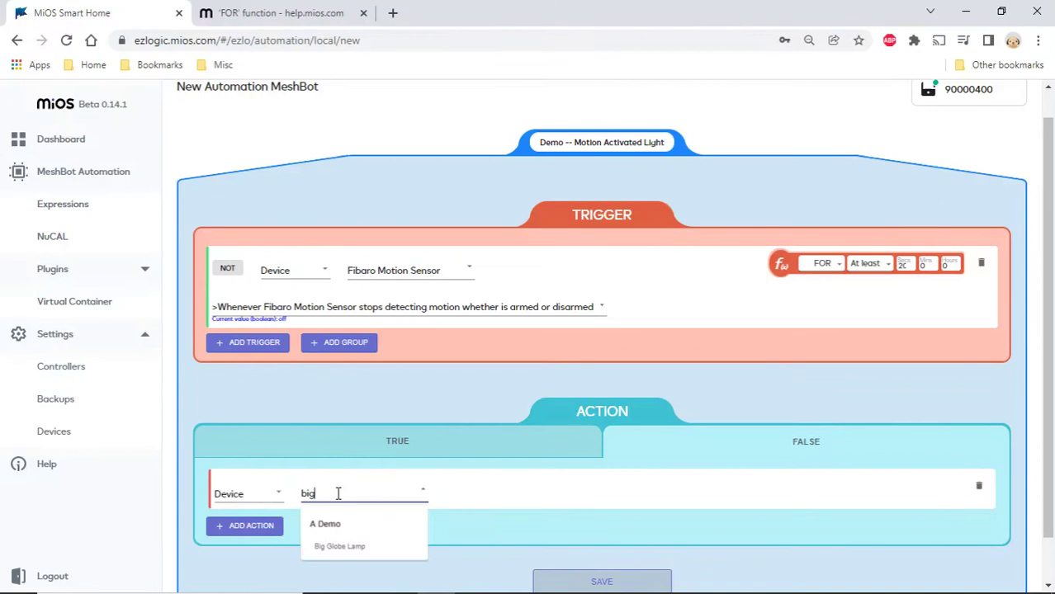
{"action": "left_click", "coordinate": [339, 548]}
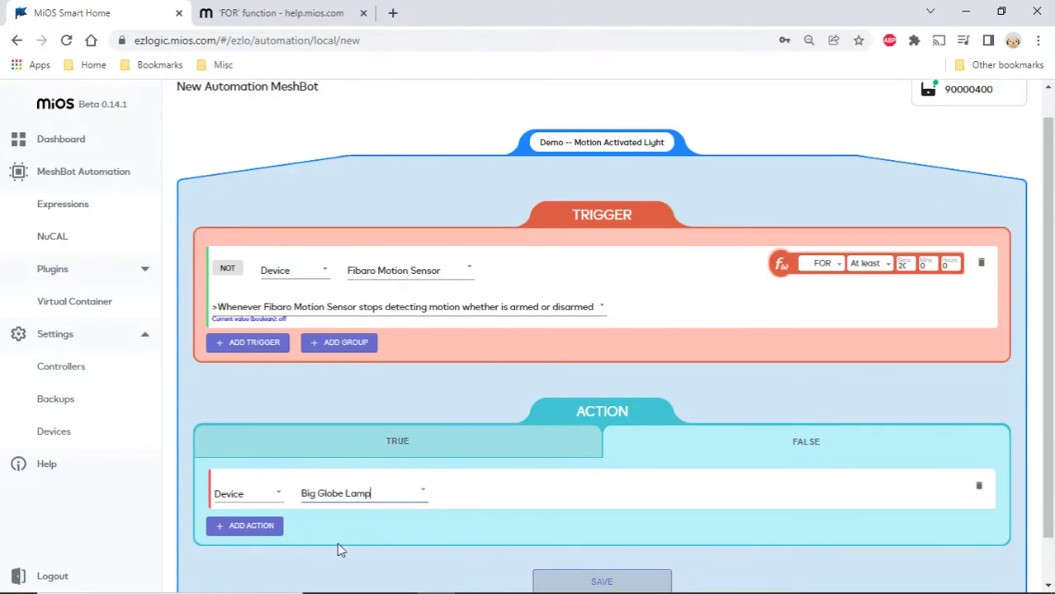
{"action": "scroll", "coordinate": [358, 531], "scroll_direction": "down", "scroll_amount": 1}
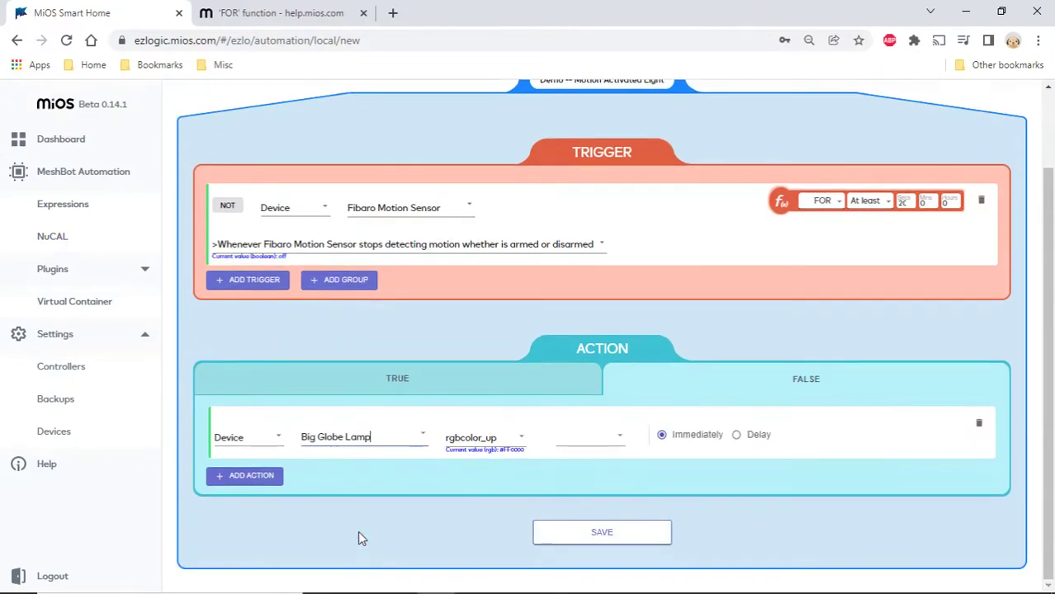
{"action": "left_click", "coordinate": [522, 446]}
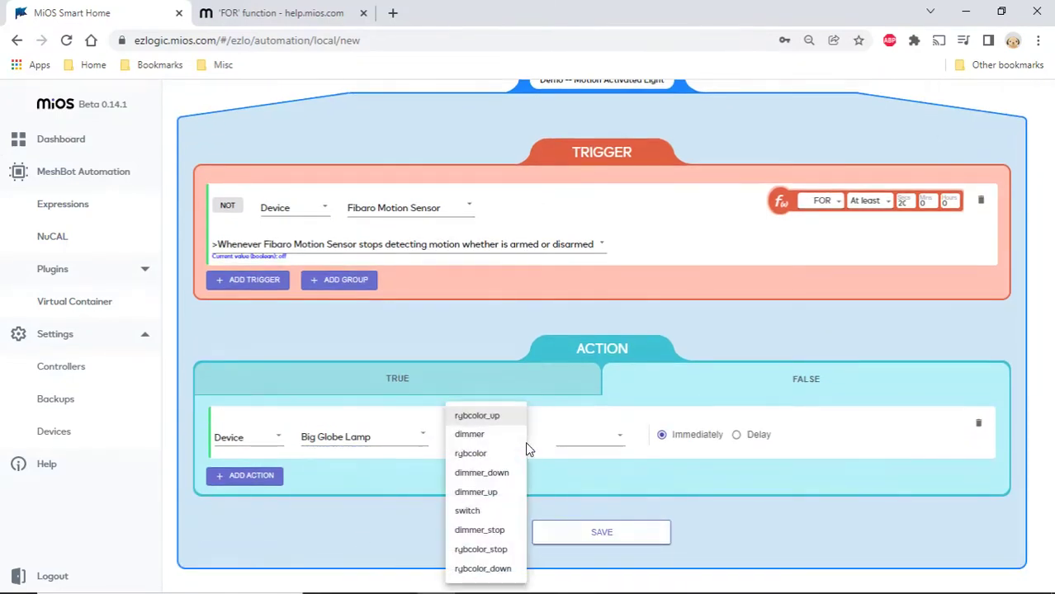
{"action": "left_click", "coordinate": [472, 510]}
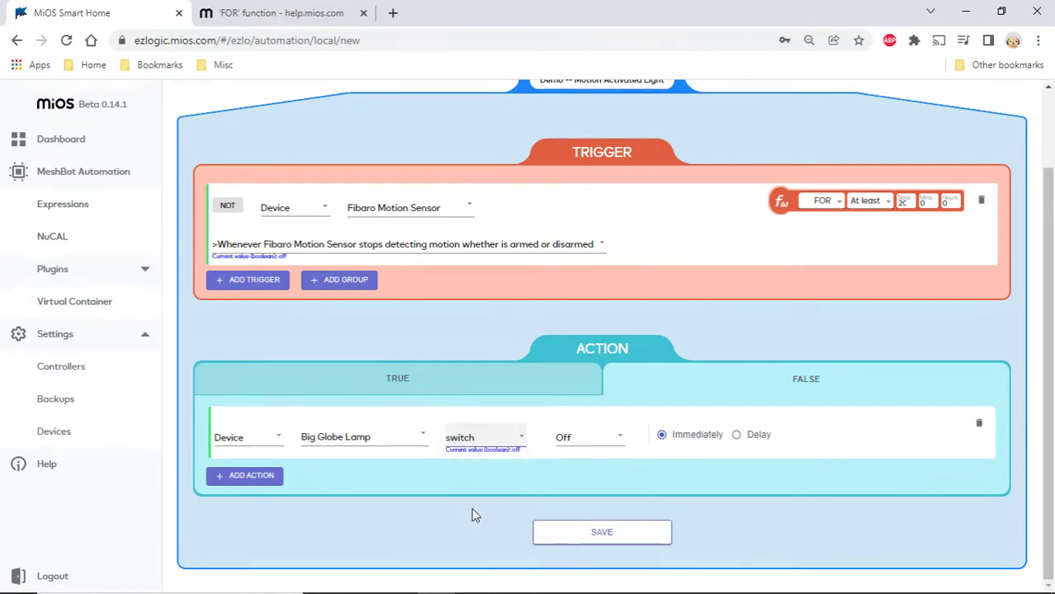
{"action": "left_click", "coordinate": [620, 437]}
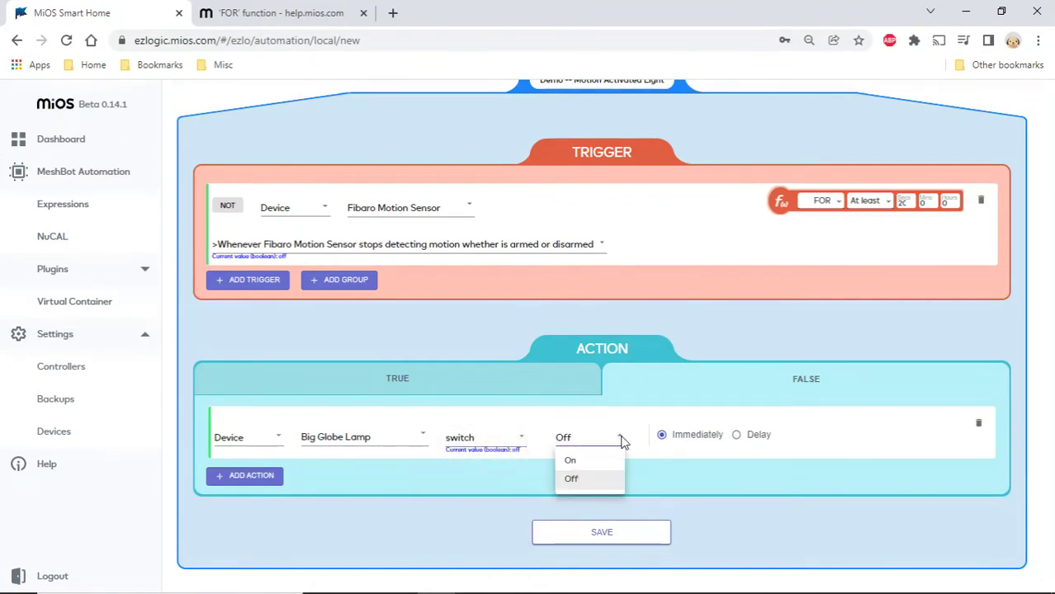
{"action": "left_click", "coordinate": [588, 462]}
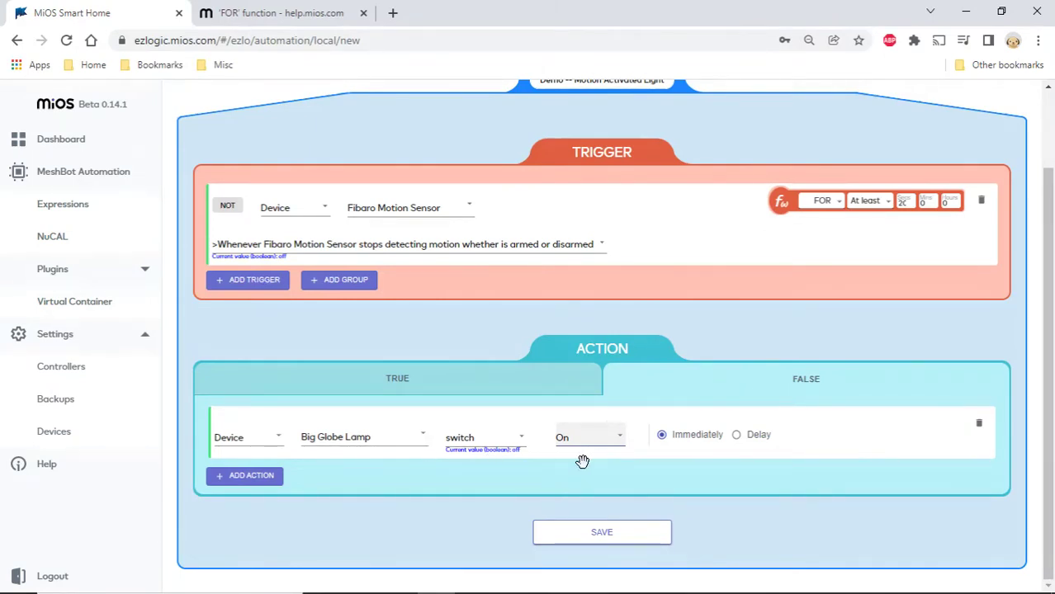
Step: Recheck the TRUE-branch action, then save the MeshBot and confirm the save
{"action": "left_click", "coordinate": [435, 378]}
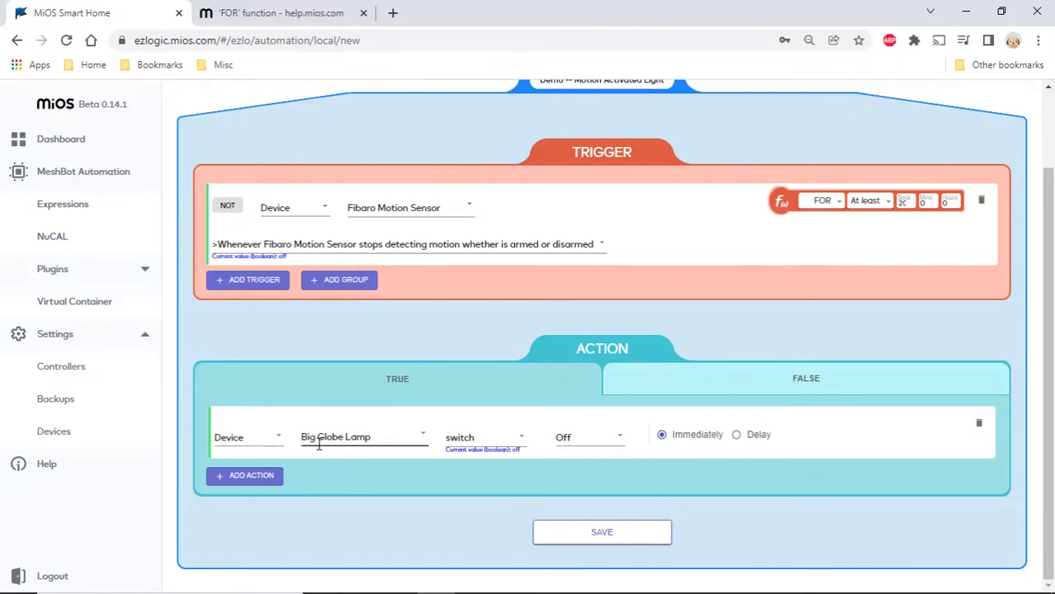
{"action": "left_click", "coordinate": [549, 539]}
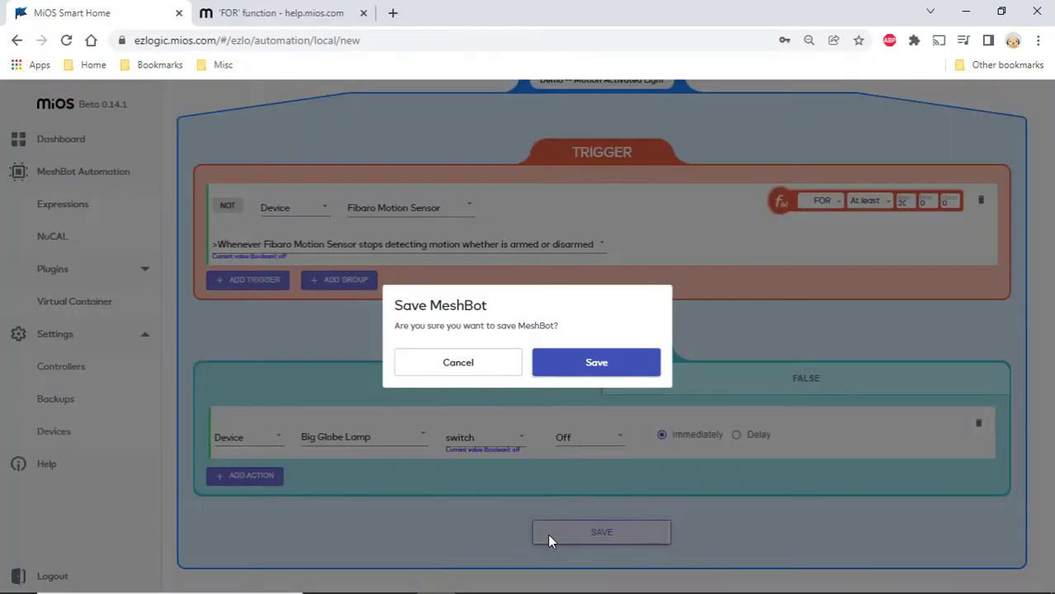
{"action": "left_click", "coordinate": [555, 354]}
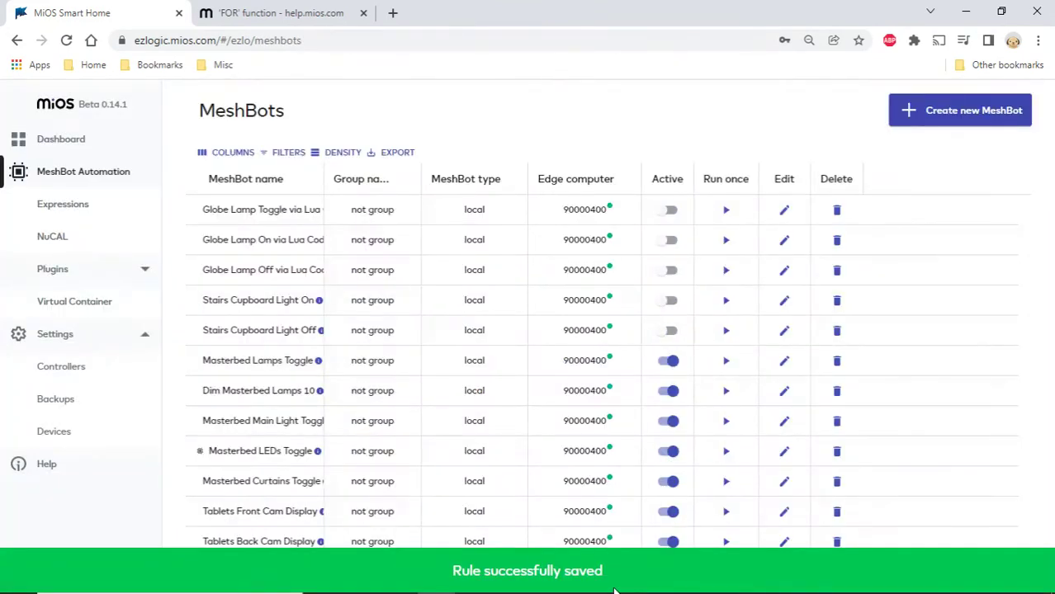
Step: Bring up the Ezlo Innovation phone app from the taskbar to watch the Big Globe Lamp
{"action": "left_click", "coordinate": [590, 578]}
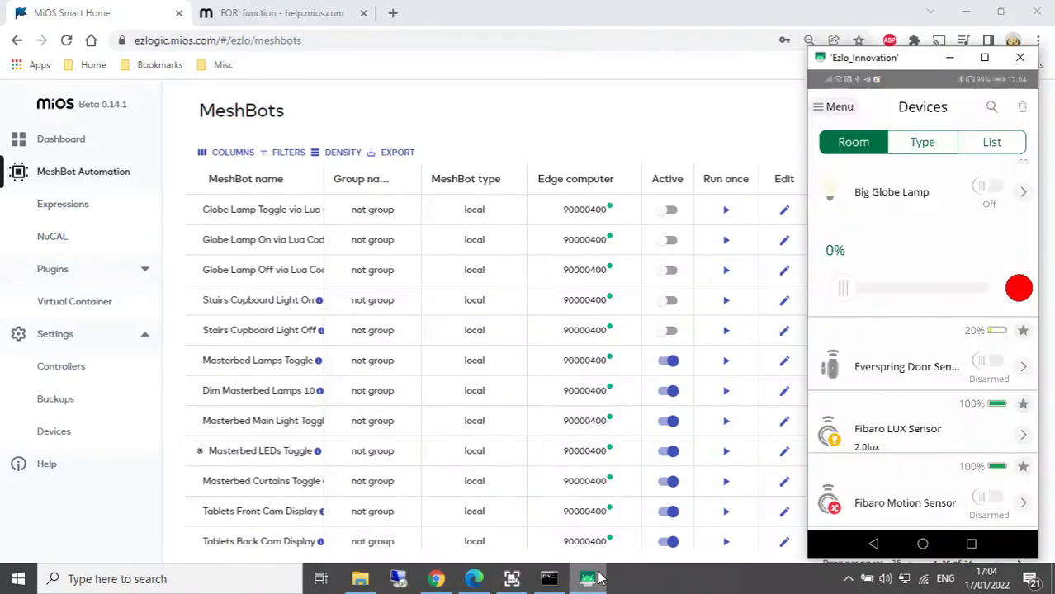